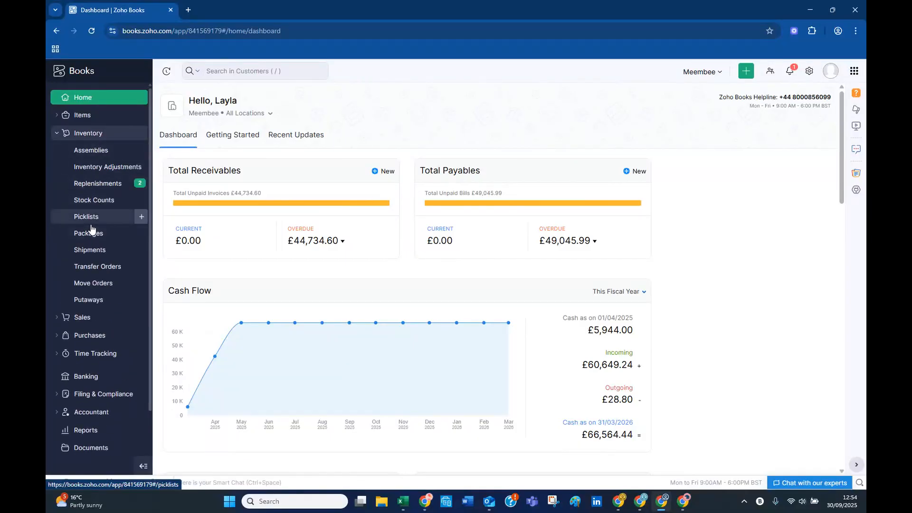
Step: Start a new stock count with the description "month end" and assign it to the available user
{"action": "left_click", "coordinate": [93, 207]}
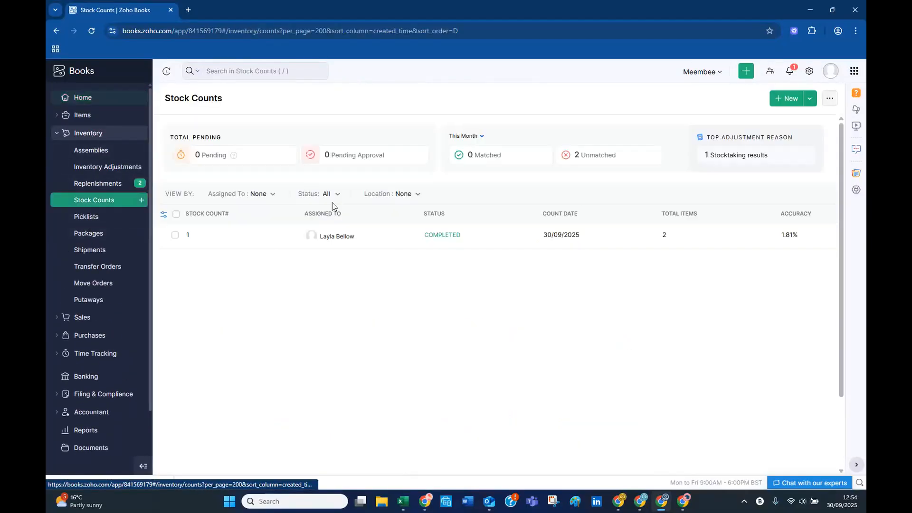
{"action": "left_click", "coordinate": [792, 102]}
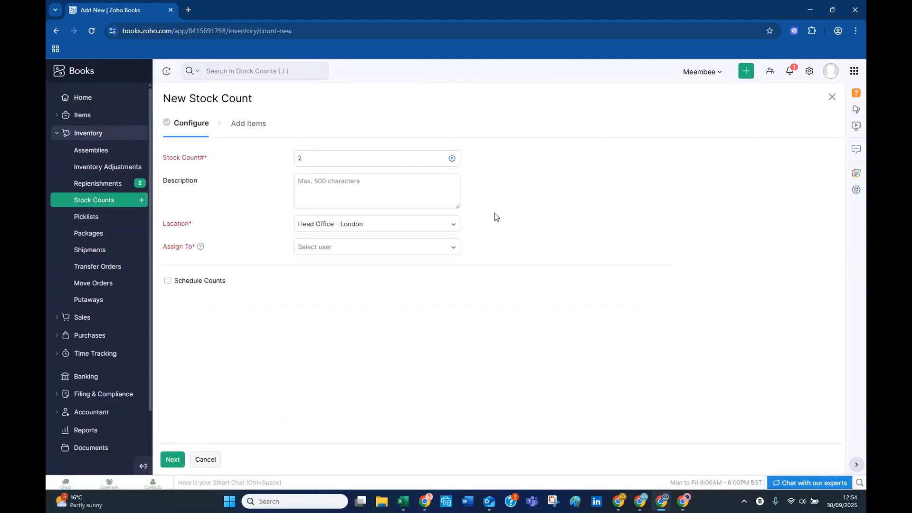
{"action": "left_click", "coordinate": [301, 180]}
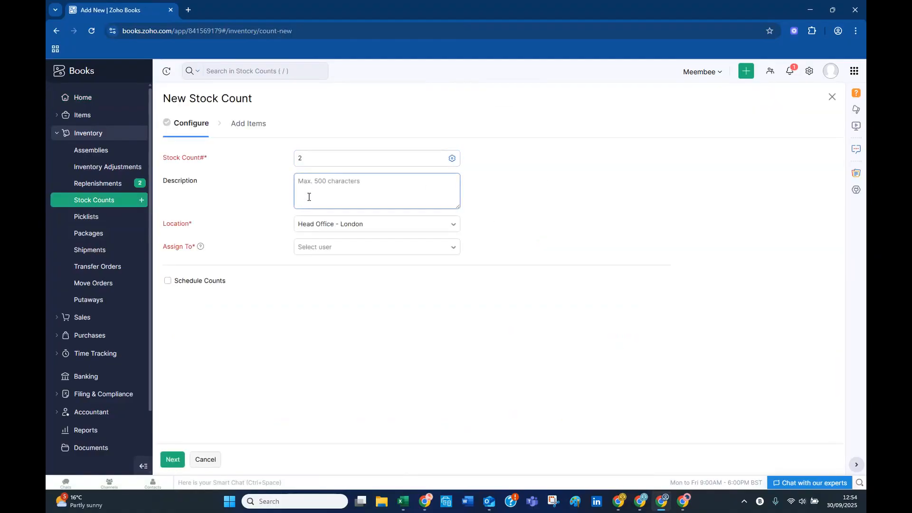
{"action": "left_click", "coordinate": [305, 157]}
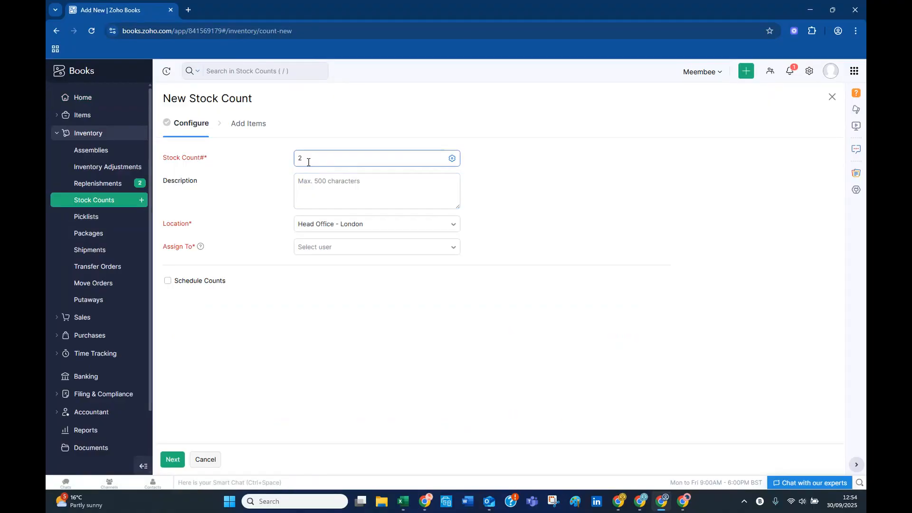
{"action": "left_click", "coordinate": [310, 183]}
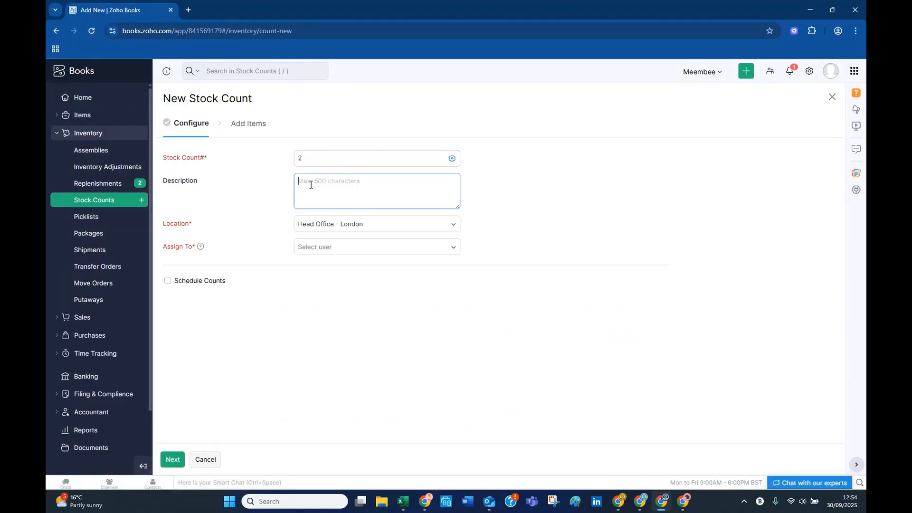
{"action": "type", "text": "month end"}
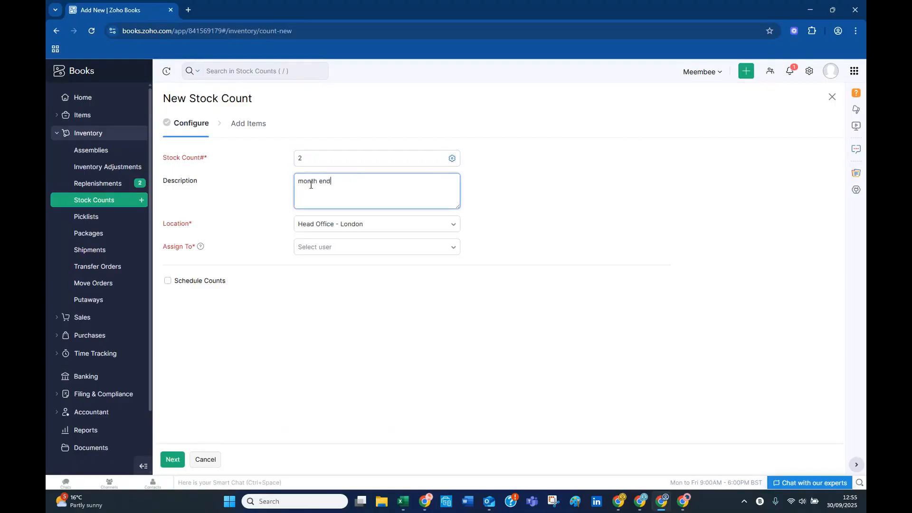
{"action": "left_click", "coordinate": [322, 247]}
{"action": "left_click", "coordinate": [322, 287]}
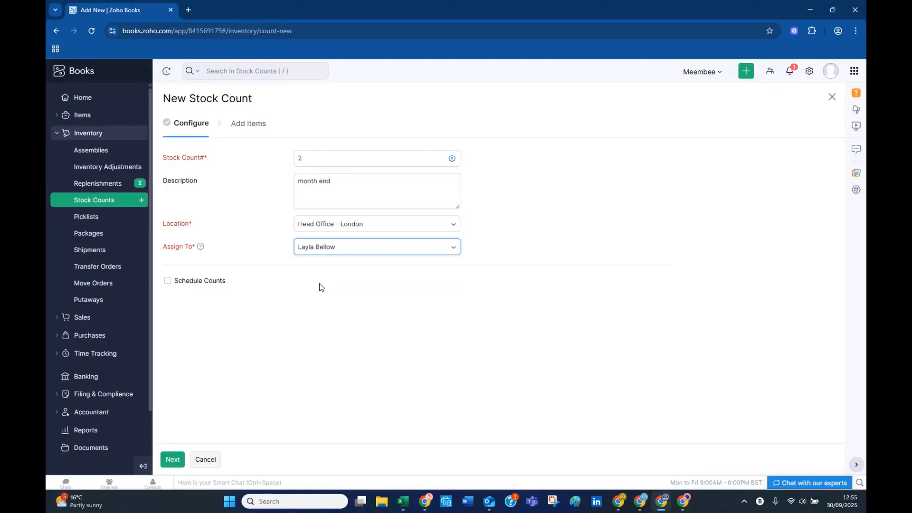
{"action": "left_click", "coordinate": [212, 282]}
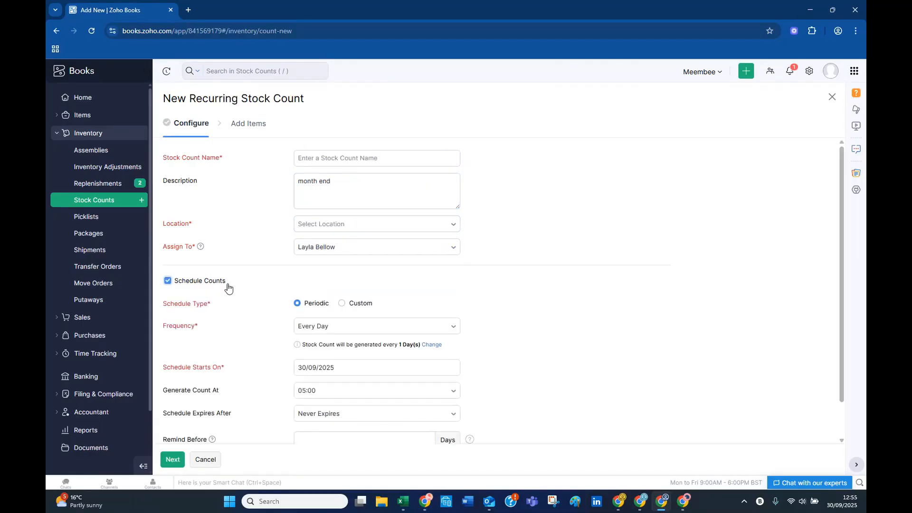
{"action": "scroll", "coordinate": [354, 316], "scroll_direction": "down", "scroll_amount": 1}
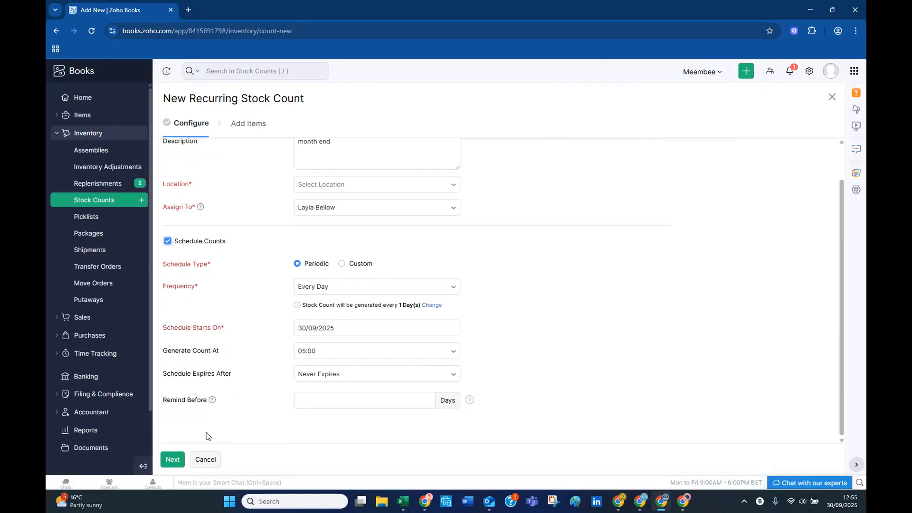
{"action": "left_click", "coordinate": [198, 461]}
{"action": "left_click", "coordinate": [364, 129]}
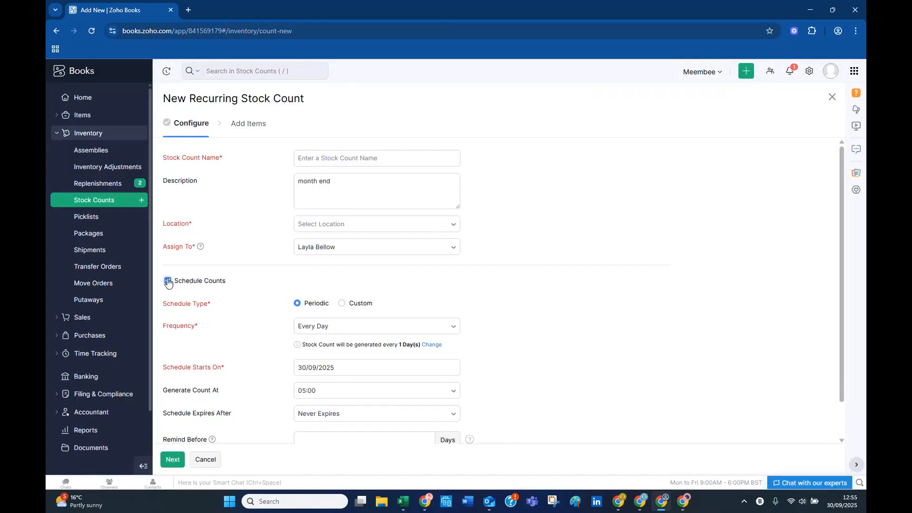
{"action": "left_click", "coordinate": [168, 282]}
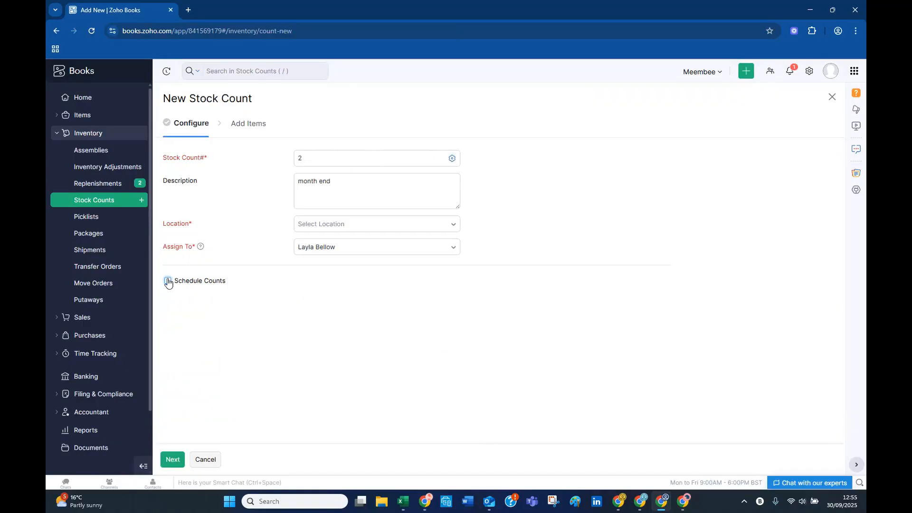
Step: Set the stock count's location to Head Office - London and proceed to the item selection stage
{"action": "left_click", "coordinate": [308, 227]}
{"action": "left_click", "coordinate": [315, 225]}
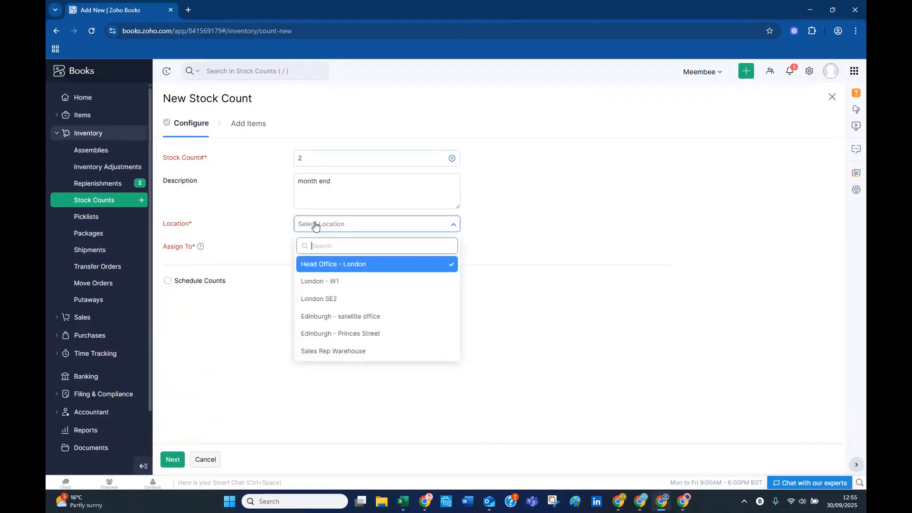
{"action": "left_click", "coordinate": [320, 264]}
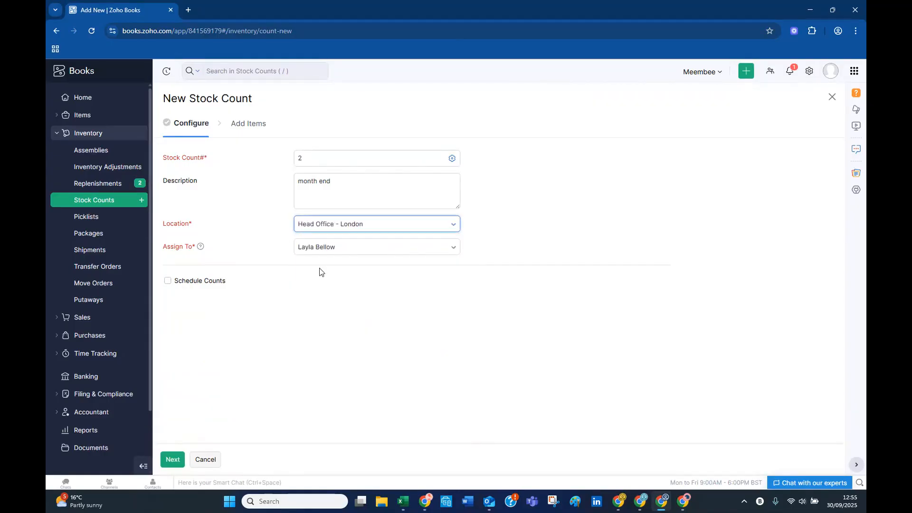
{"action": "left_click", "coordinate": [173, 460]}
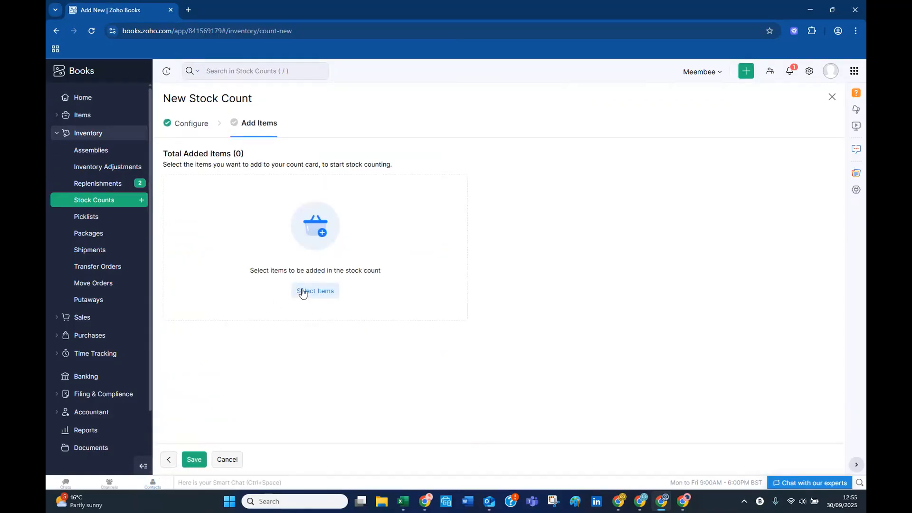
Step: Add item 5, item 6 and item 7 to the stock count and save it
{"action": "left_click", "coordinate": [302, 290]}
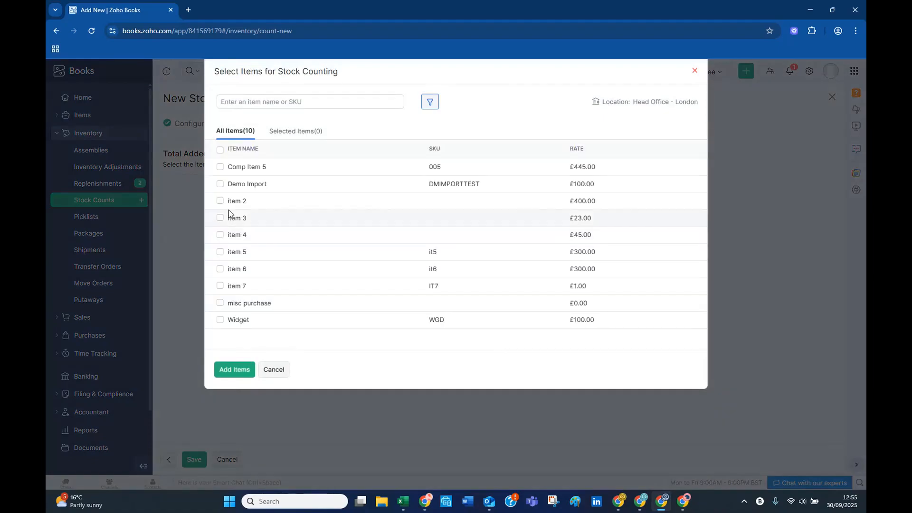
{"action": "left_click", "coordinate": [220, 252]}
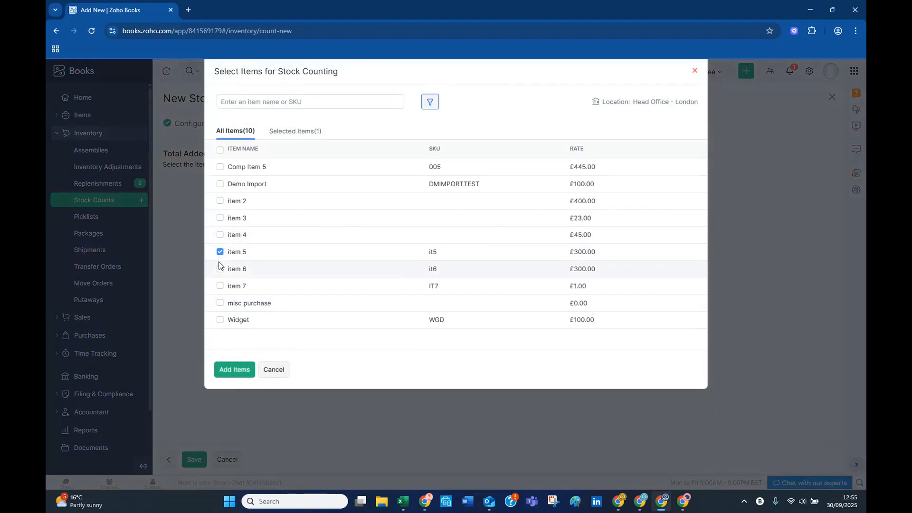
{"action": "left_click", "coordinate": [220, 268]}
{"action": "left_click", "coordinate": [220, 286]}
{"action": "left_click", "coordinate": [238, 370]}
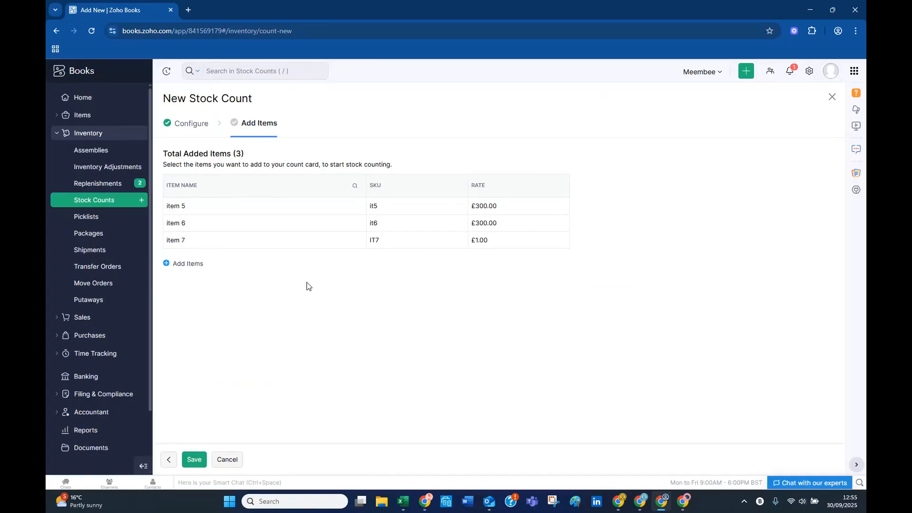
{"action": "left_click", "coordinate": [192, 460]}
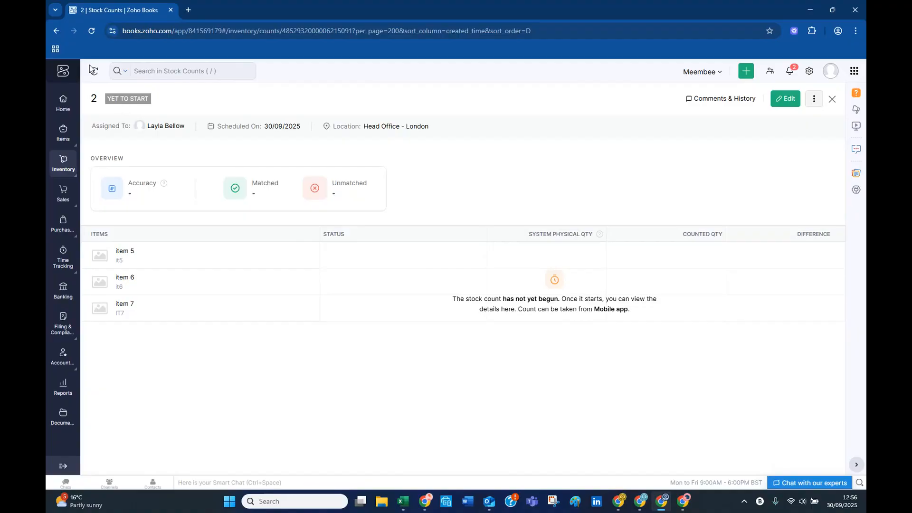
Step: Reload the stock count and start its approval, approving item 5 and item 6
{"action": "left_click", "coordinate": [92, 31]}
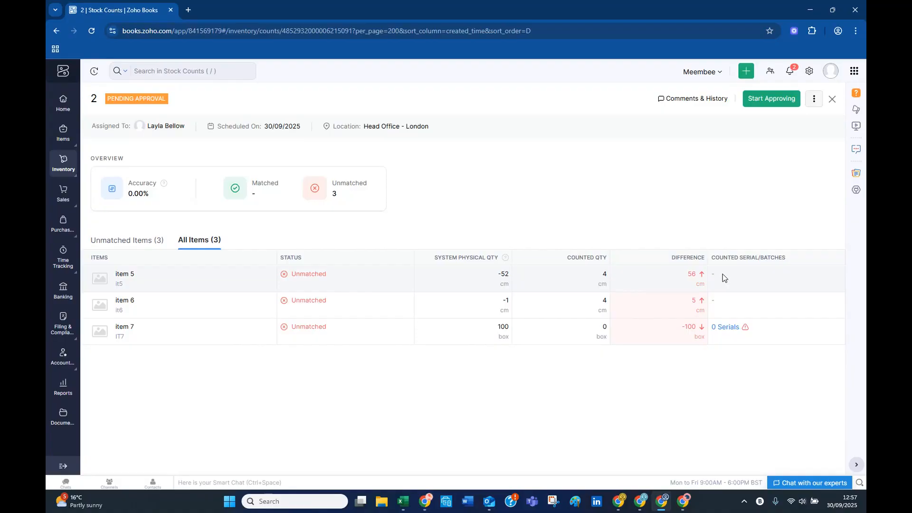
{"action": "left_click", "coordinate": [764, 102]}
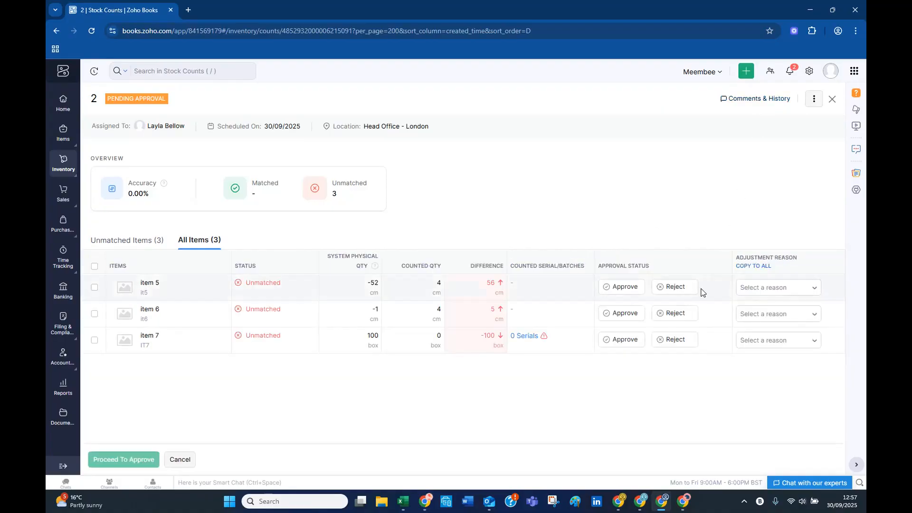
{"action": "left_click", "coordinate": [625, 287]}
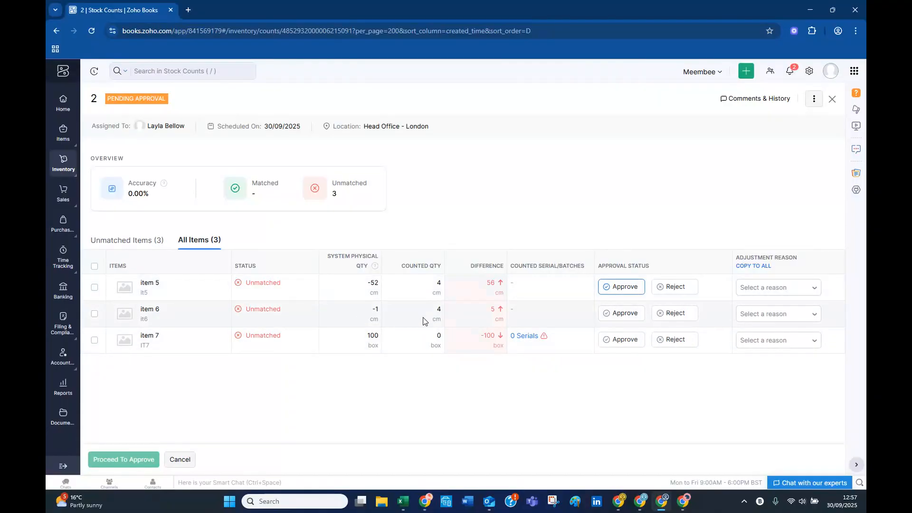
{"action": "left_click", "coordinate": [618, 315]}
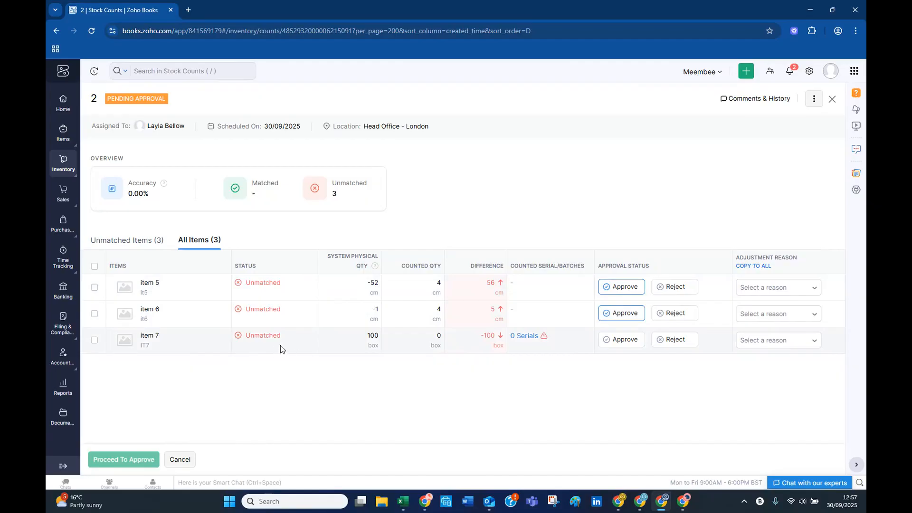
Step: Review item 7's serial numbers, reject its count, and save the approval decisions
{"action": "left_click", "coordinate": [525, 338]}
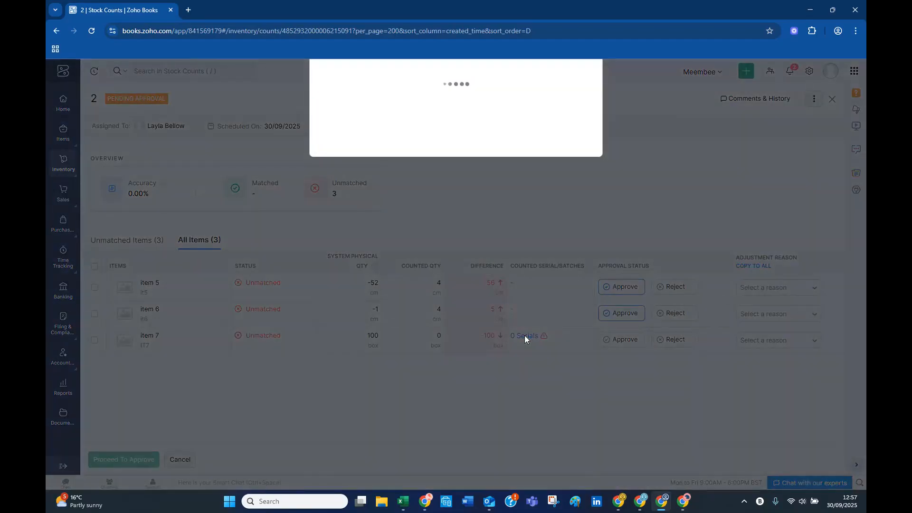
{"action": "scroll", "coordinate": [420, 290], "scroll_direction": "down", "scroll_amount": 3}
{"action": "scroll", "coordinate": [420, 291], "scroll_direction": "up", "scroll_amount": 3}
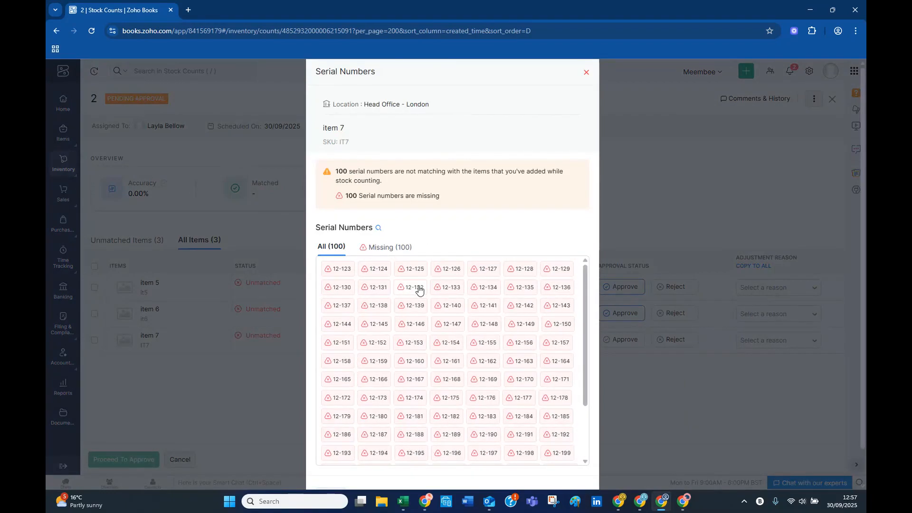
{"action": "scroll", "coordinate": [447, 300], "scroll_direction": "down", "scroll_amount": 3}
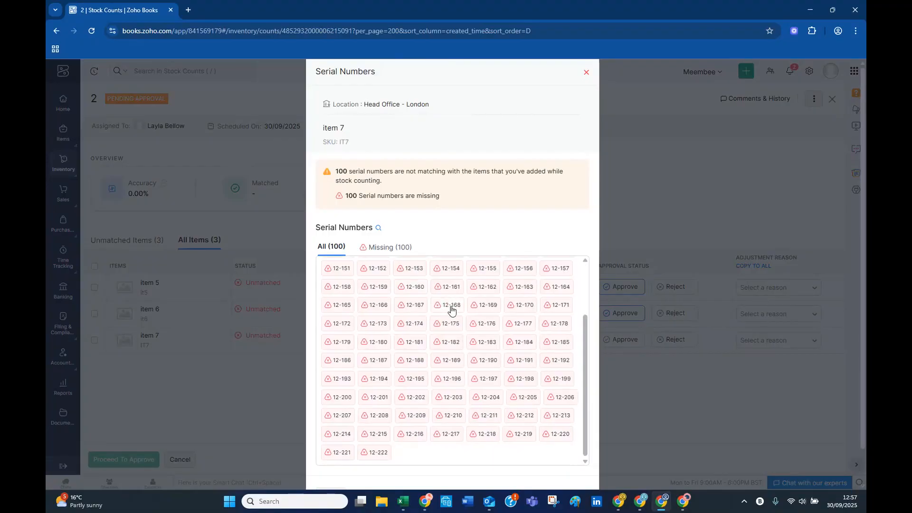
{"action": "left_click", "coordinate": [587, 74]}
{"action": "left_click", "coordinate": [678, 346]}
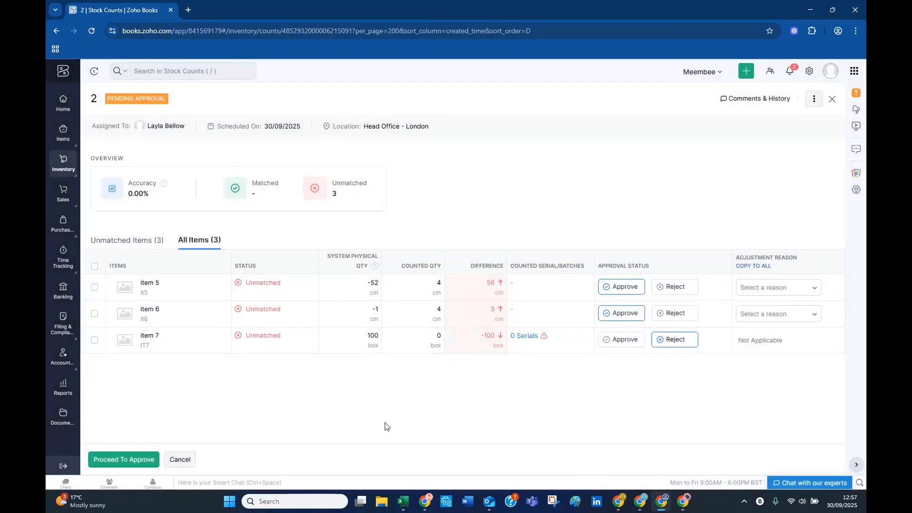
{"action": "left_click", "coordinate": [136, 460]}
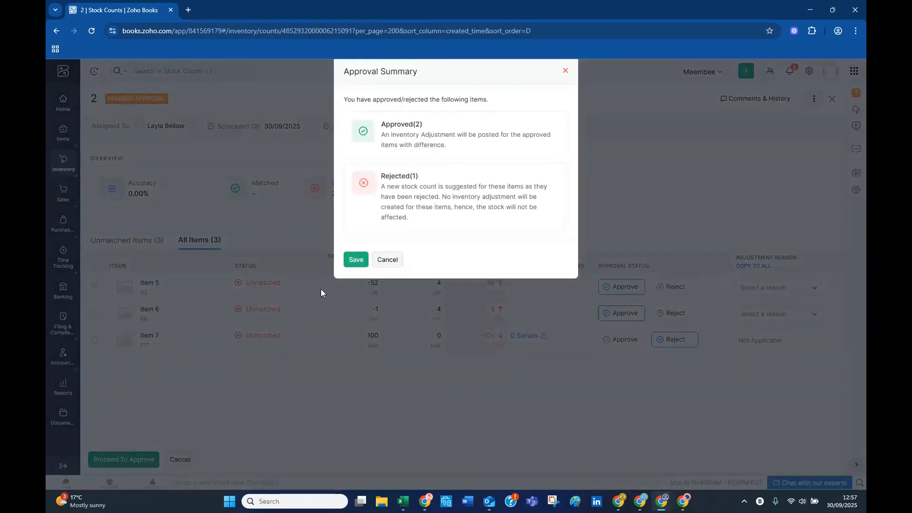
{"action": "left_click", "coordinate": [350, 261]}
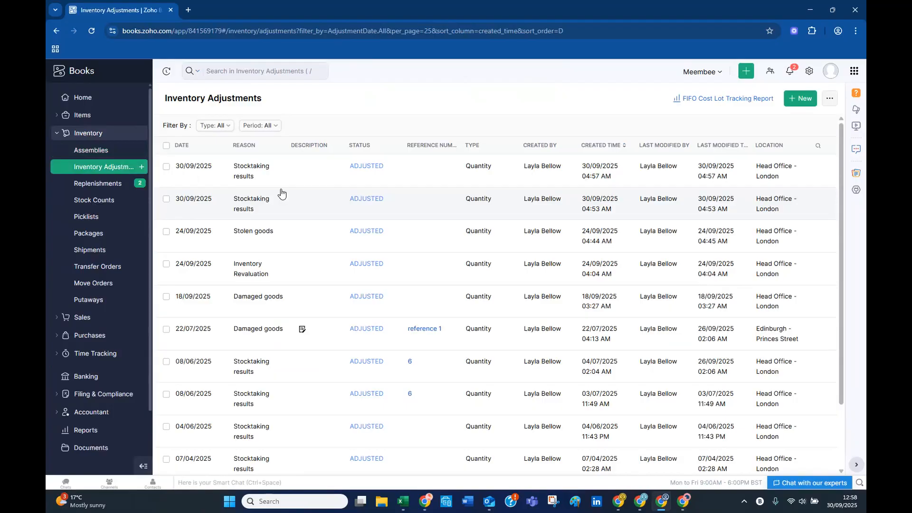
Step: Examine the items and journal of the newest Stocktaking results inventory adjustment, and return to the stock counts list
{"action": "left_click", "coordinate": [358, 180]}
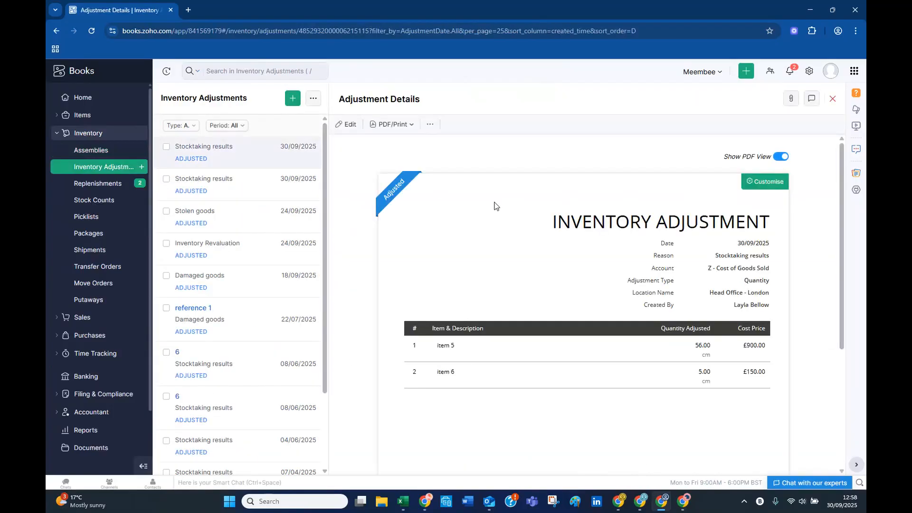
{"action": "scroll", "coordinate": [494, 204], "scroll_direction": "down", "scroll_amount": 1}
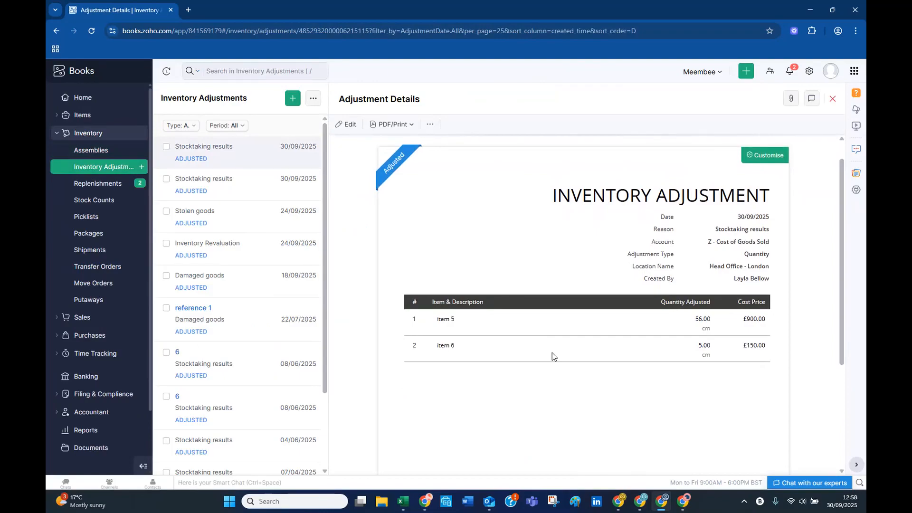
{"action": "scroll", "coordinate": [552, 353], "scroll_direction": "down", "scroll_amount": 5}
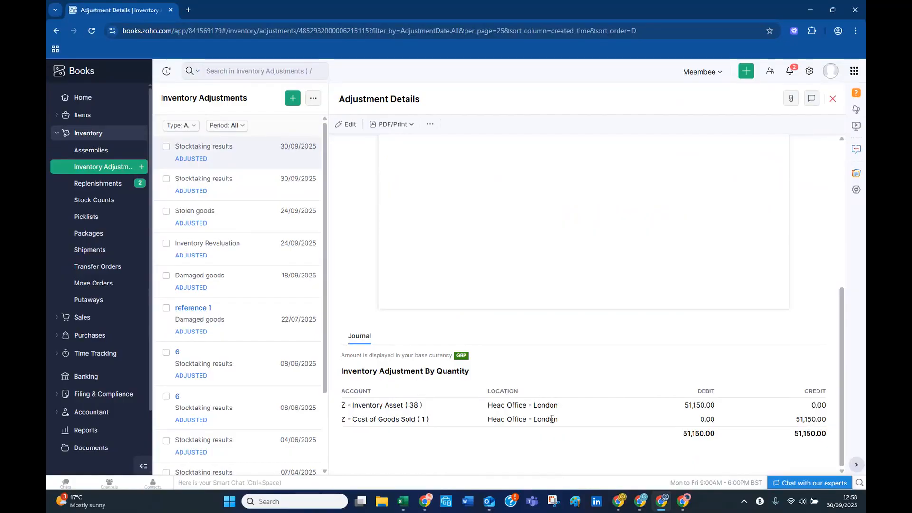
{"action": "left_click", "coordinate": [95, 202]}
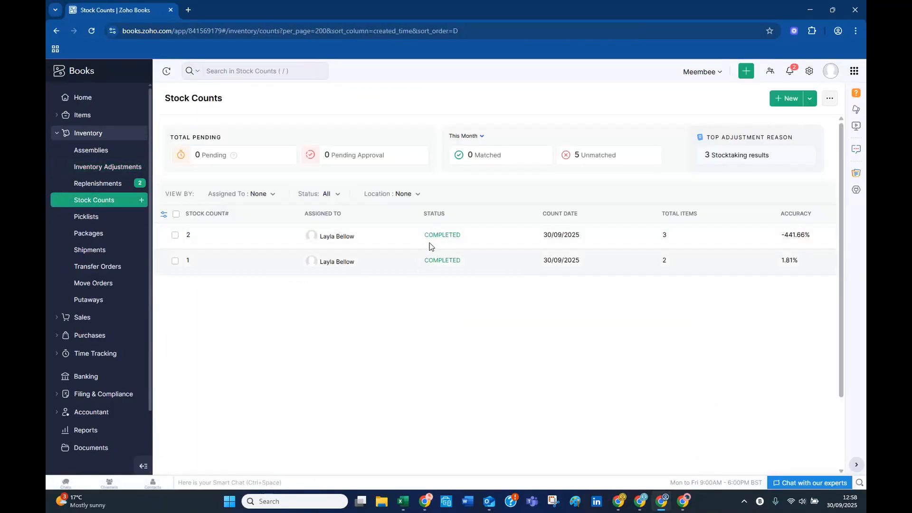